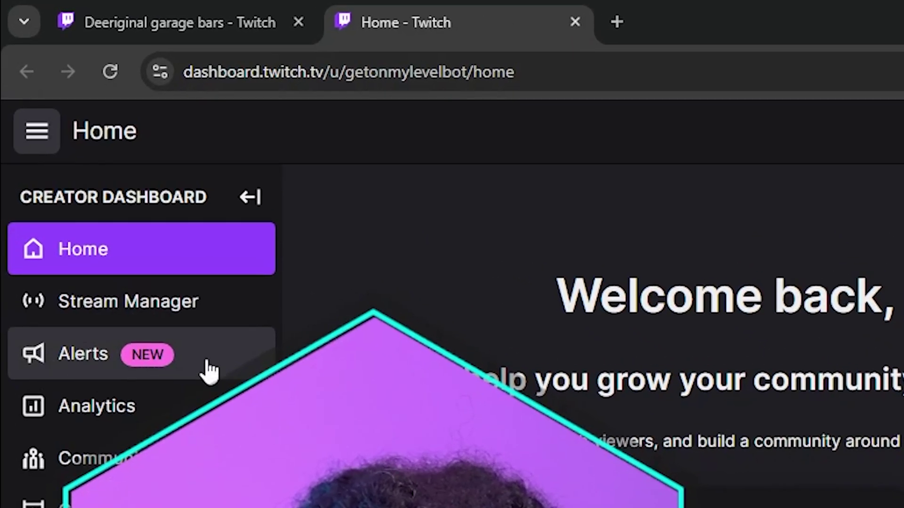
Step: Create a new alert box from the Alerts page
{"action": "left_click", "coordinate": [205, 369]}
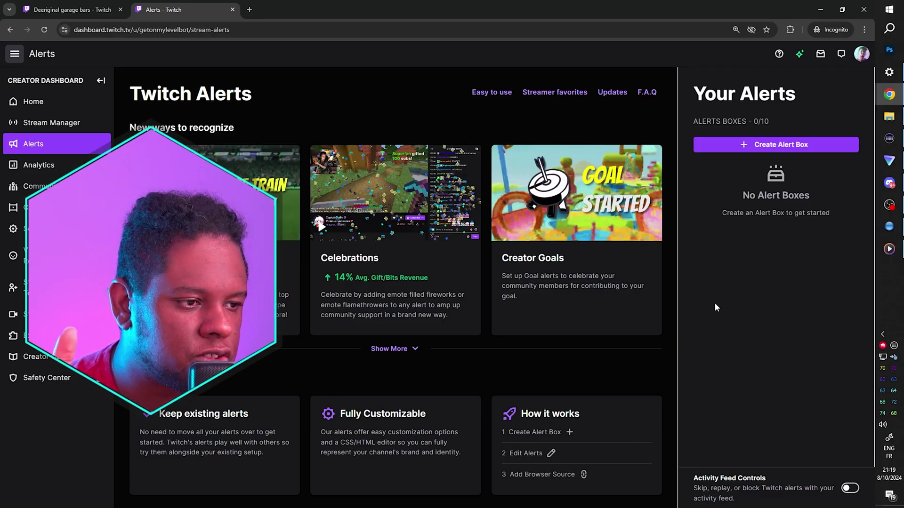
{"action": "scroll", "coordinate": [387, 330], "scroll_direction": "down", "scroll_amount": 2}
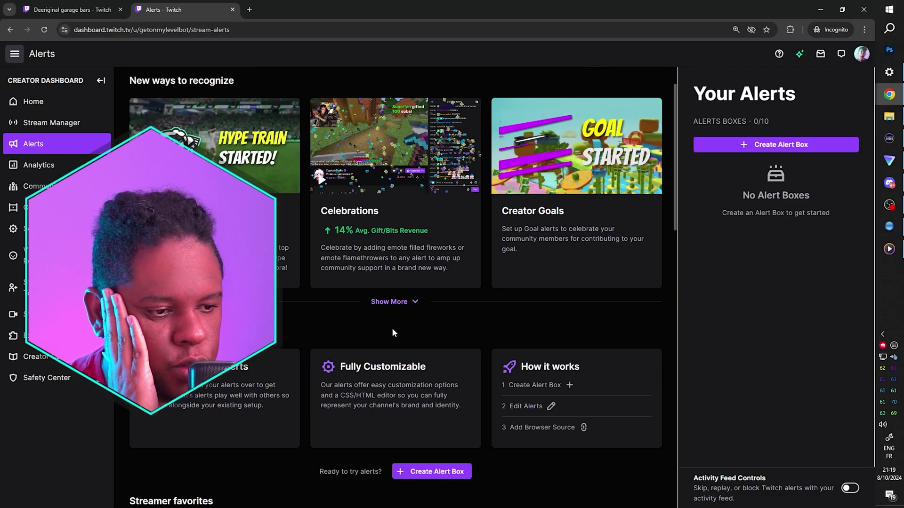
{"action": "scroll", "coordinate": [481, 308], "scroll_direction": "up", "scroll_amount": 2}
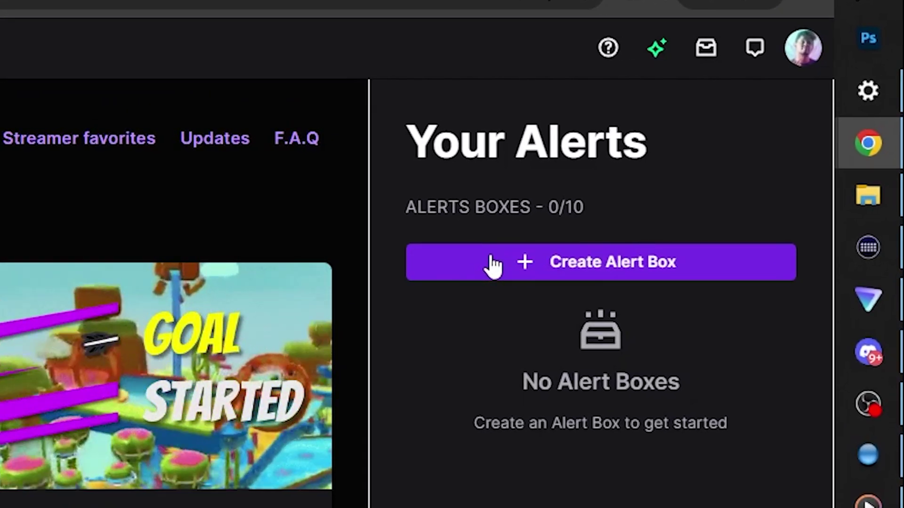
{"action": "left_click", "coordinate": [491, 260]}
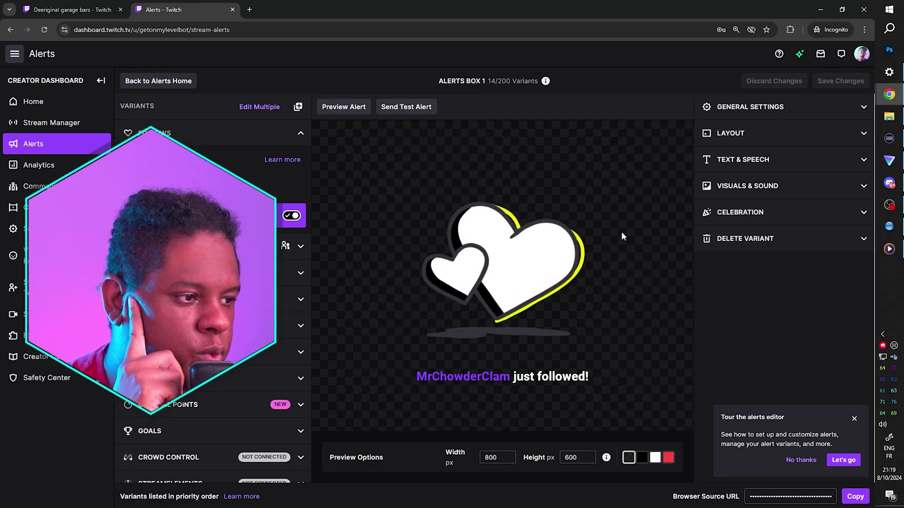
Step: Set the alert's celebration to Rain at Moderate intensity with area Everywhere
{"action": "left_click", "coordinate": [864, 212]}
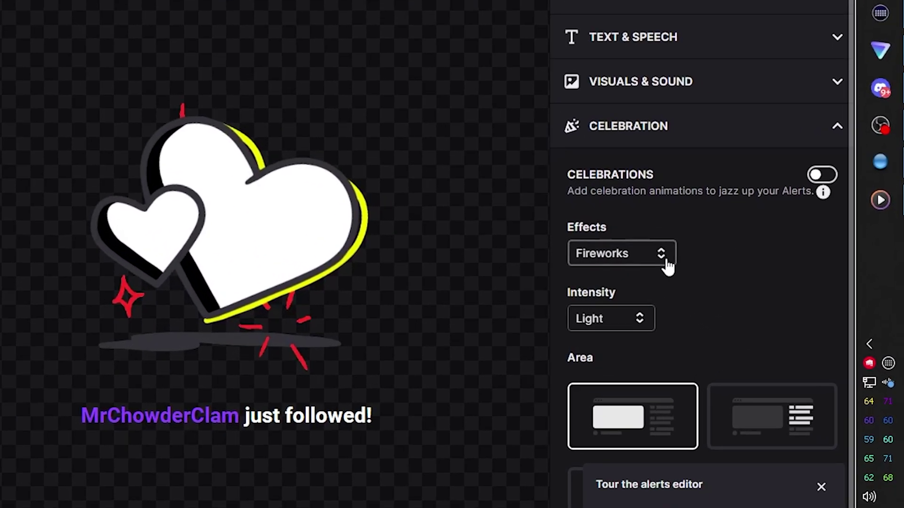
{"action": "left_click", "coordinate": [758, 288]}
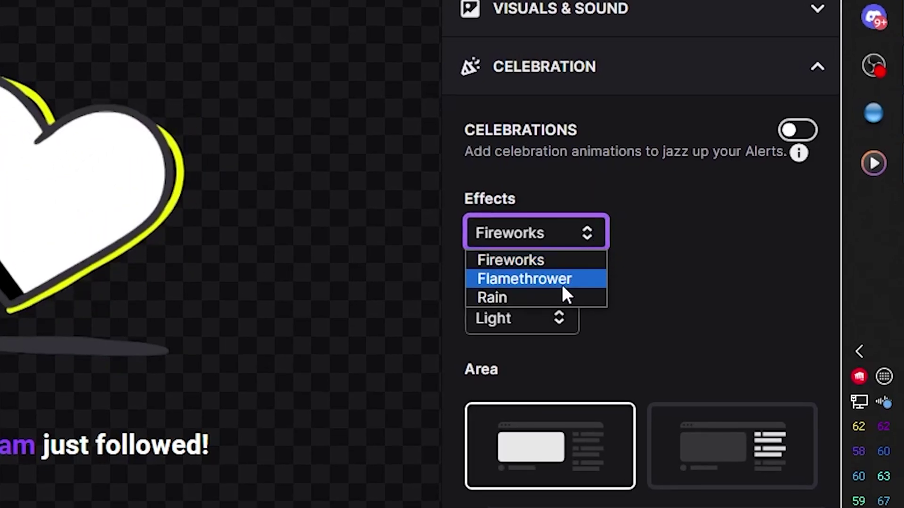
{"action": "left_click", "coordinate": [537, 301]}
{"action": "left_click", "coordinate": [568, 322]}
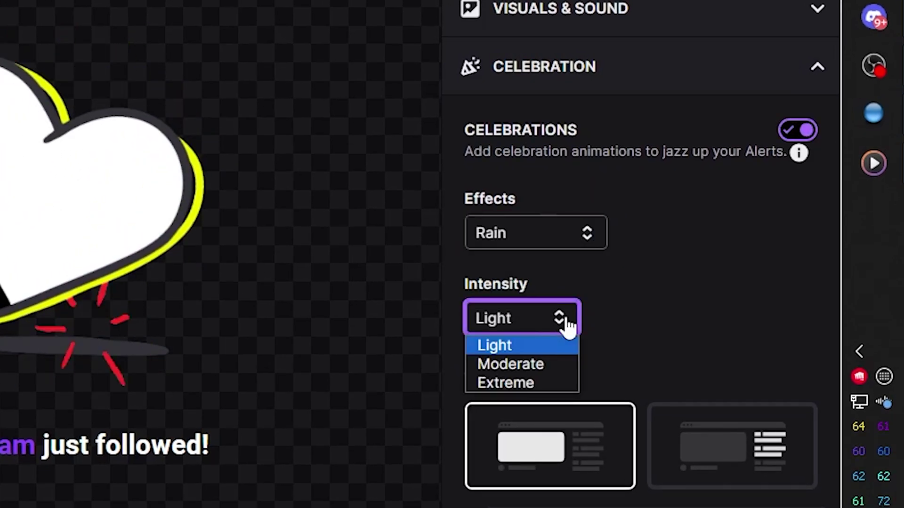
{"action": "left_click", "coordinate": [550, 364]}
{"action": "scroll", "coordinate": [535, 464], "scroll_direction": "down", "scroll_amount": 1}
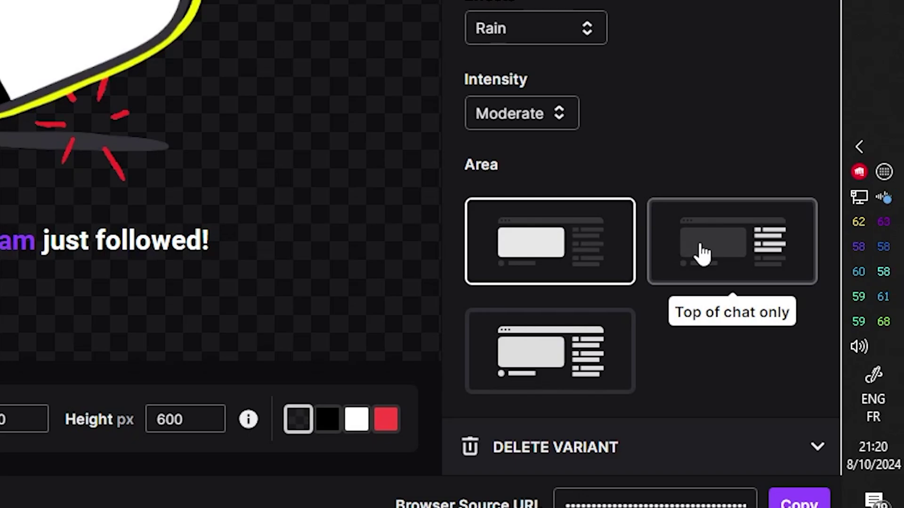
{"action": "left_click", "coordinate": [555, 347]}
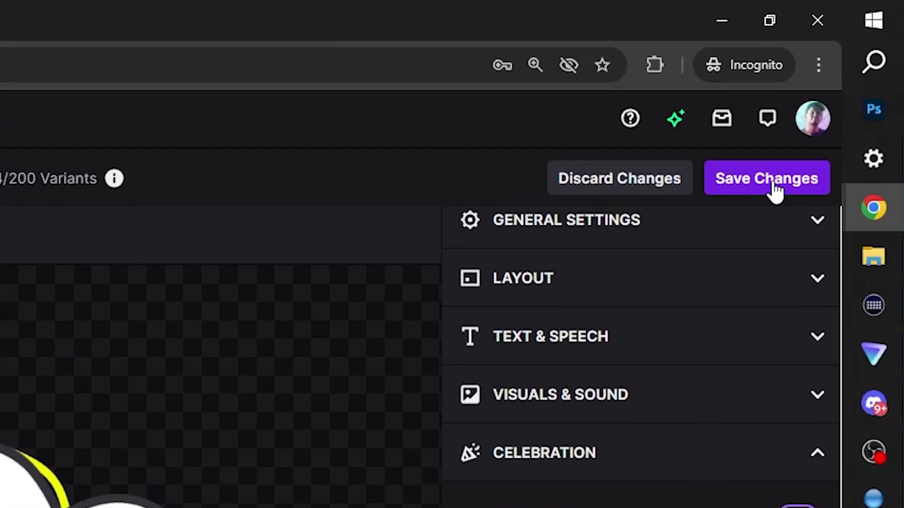
Step: Save the Rain alert box, then change its celebration intensity from Moderate to Extreme
{"action": "left_click", "coordinate": [773, 187]}
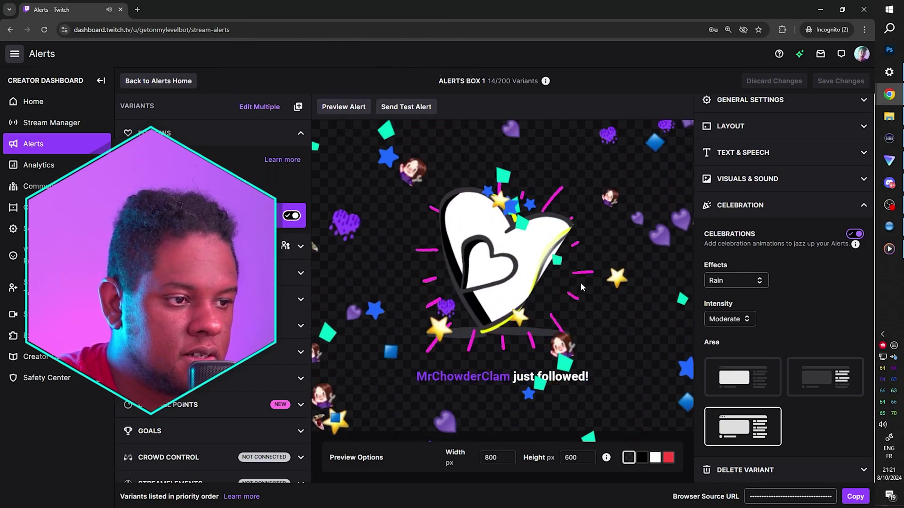
{"action": "left_click", "coordinate": [728, 319]}
{"action": "left_click", "coordinate": [731, 333]}
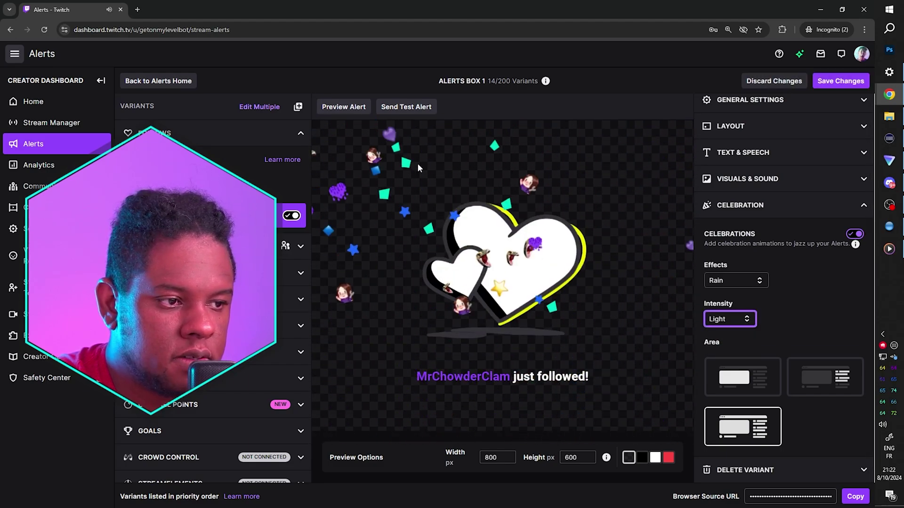
{"action": "left_click", "coordinate": [729, 320]}
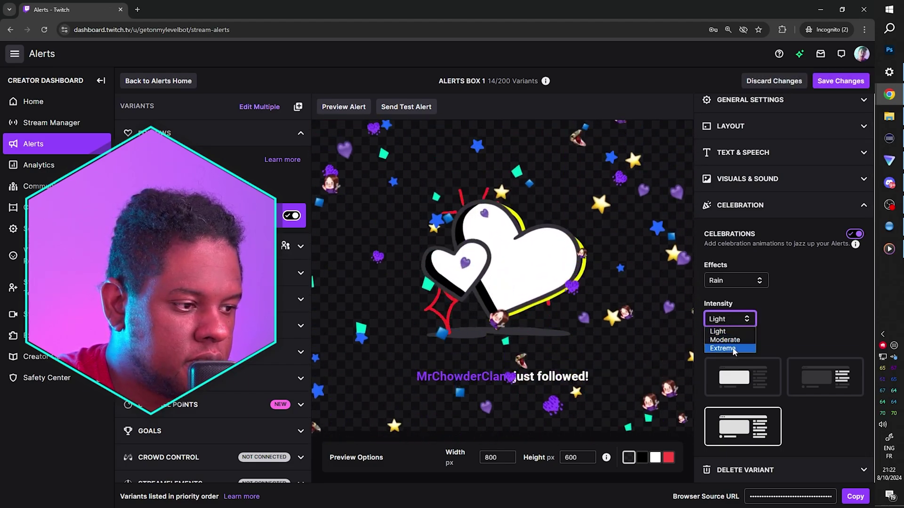
{"action": "left_click", "coordinate": [734, 349]}
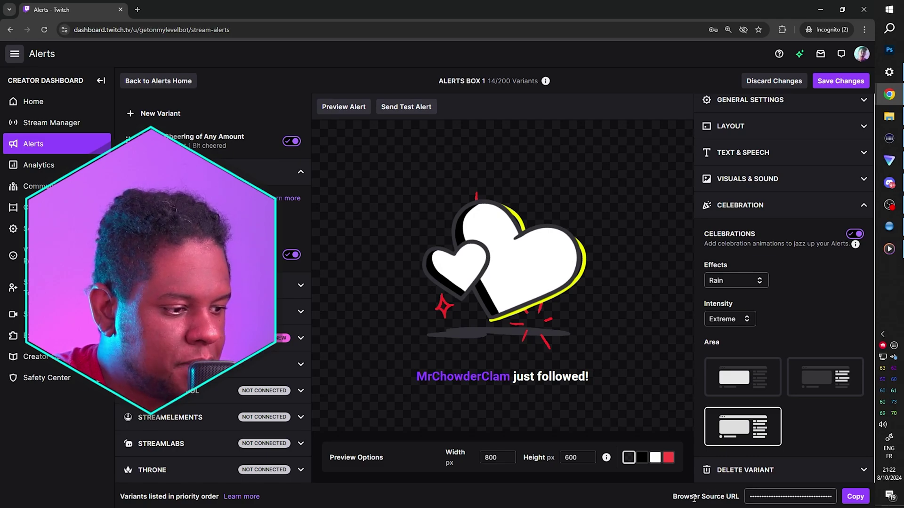
Step: Add an OBS Browser source with the copied alert box URL and move it to the bottom
{"action": "left_click", "coordinate": [854, 497]}
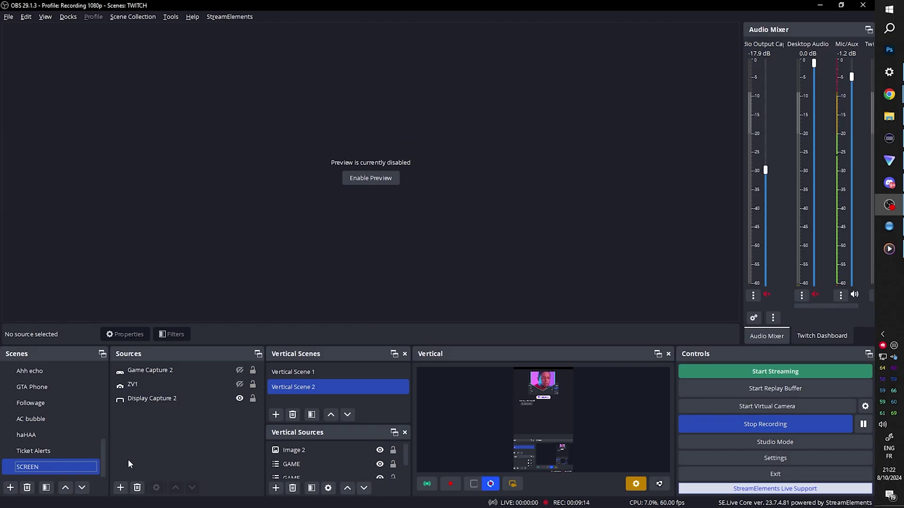
{"action": "left_click", "coordinate": [120, 488]}
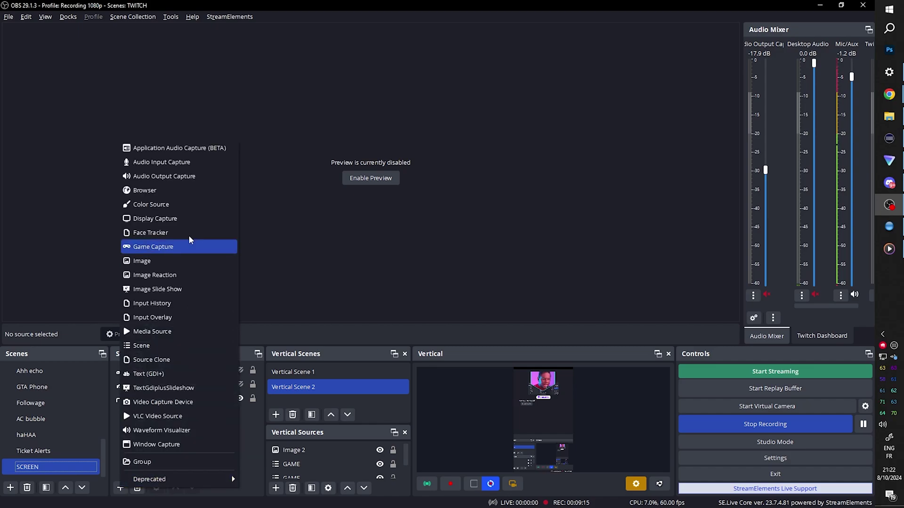
{"action": "left_click", "coordinate": [171, 189]}
{"action": "left_click", "coordinate": [462, 316]}
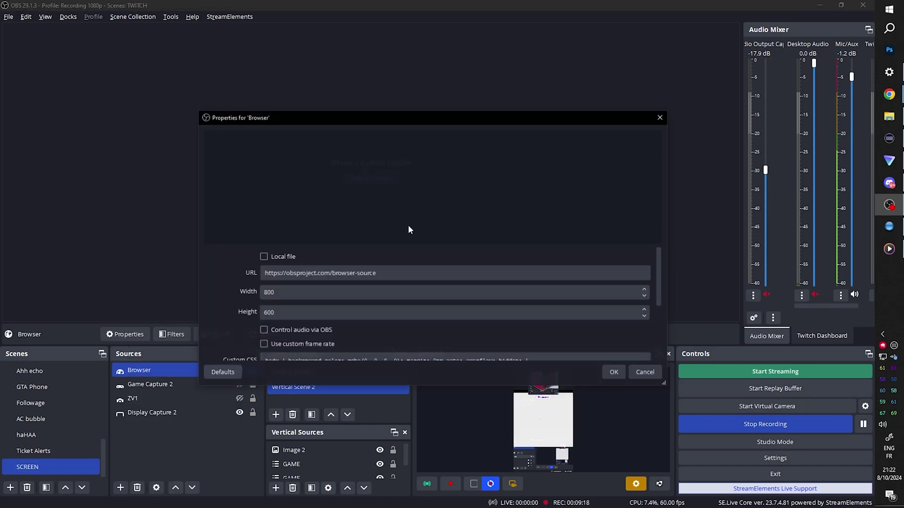
{"action": "key", "text": "ctrl+v"}
{"action": "left_click", "coordinate": [614, 373]}
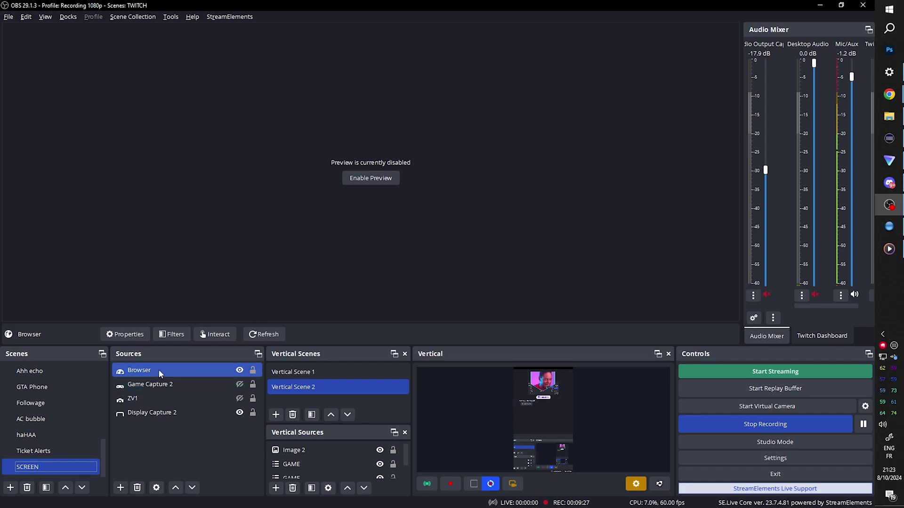
{"action": "left_click_drag", "start_coordinate": [159, 369], "coordinate": [160, 419]}
{"action": "left_click", "coordinate": [174, 399], "text": "ctrl"}
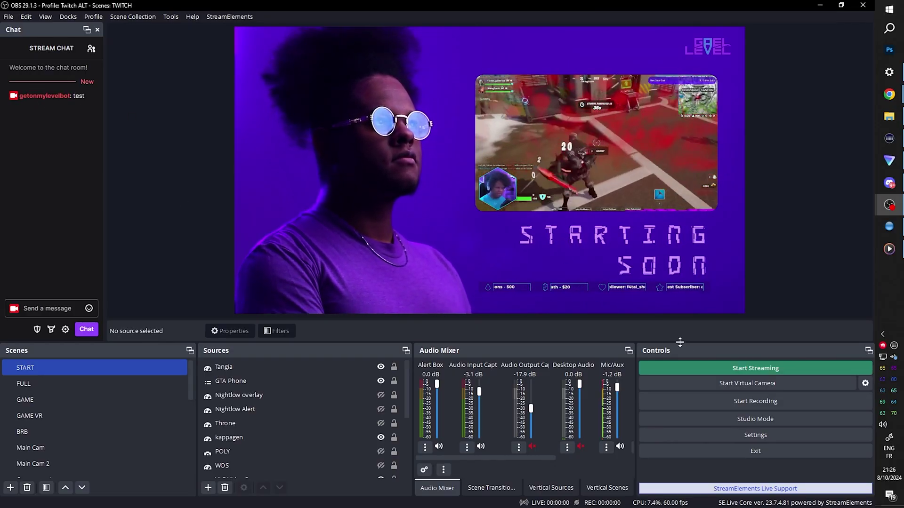
Step: Start streaming in OBS and bring the live Twitch channel page to the front
{"action": "left_click", "coordinate": [704, 373]}
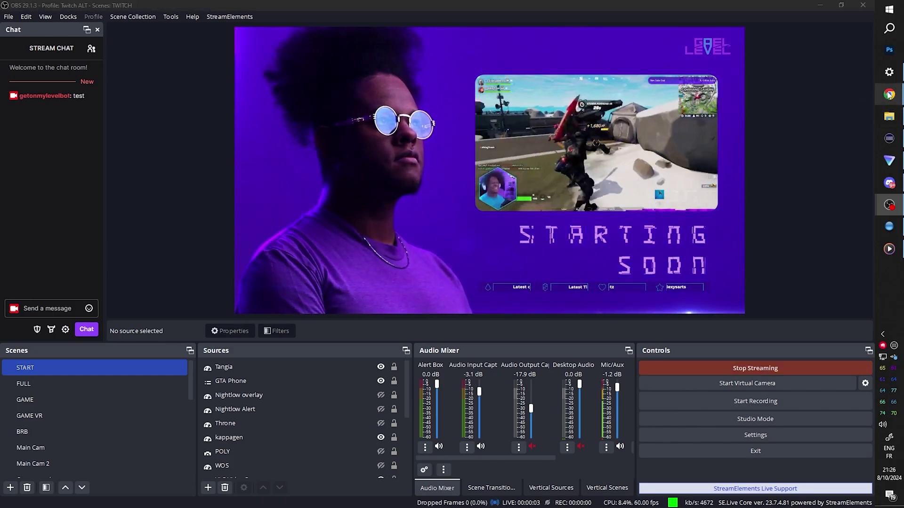
{"action": "mouse_move", "coordinate": [888, 94]}
{"action": "left_click", "coordinate": [818, 117]}
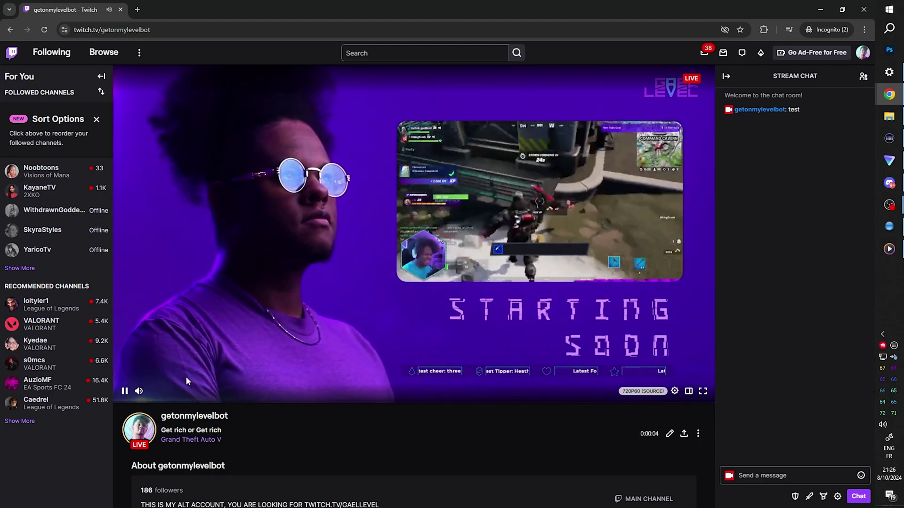
Step: Mute the stream player, send a test alert, and watch it rain on the channel page
{"action": "left_click", "coordinate": [139, 391]}
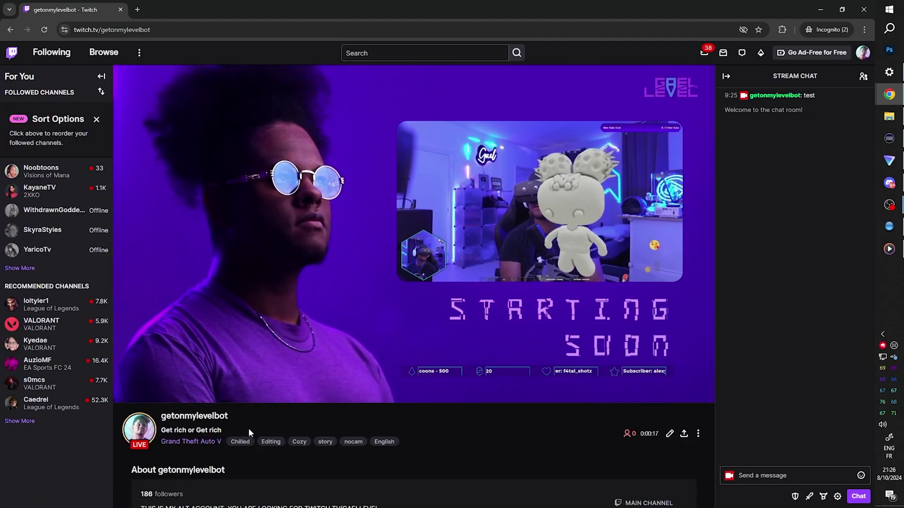
{"action": "mouse_move", "coordinate": [889, 95]}
{"action": "left_click", "coordinate": [823, 118]}
{"action": "left_click", "coordinate": [590, 490]}
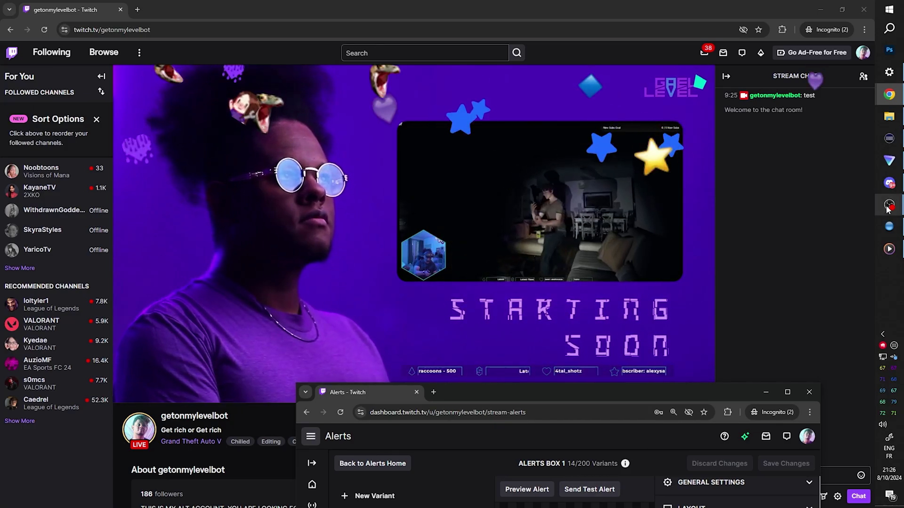
{"action": "mouse_move", "coordinate": [890, 204]}
{"action": "left_click", "coordinate": [801, 309]}
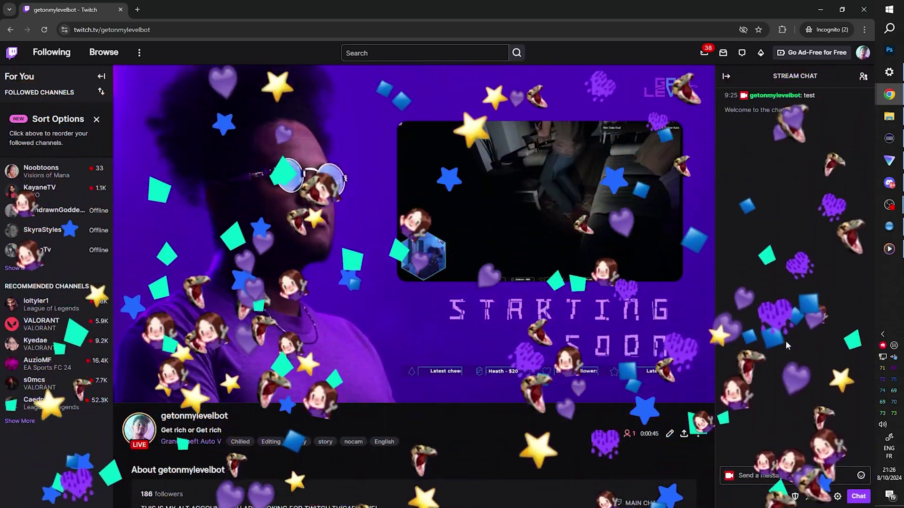
Step: Maximize the alerts dashboard, save the New Follow variant, and open Prime Subscription
{"action": "mouse_move", "coordinate": [889, 205]}
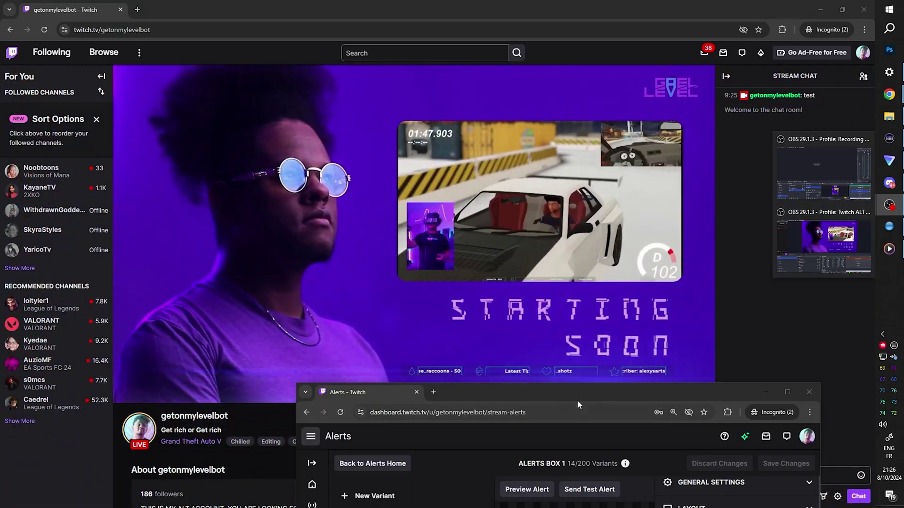
{"action": "left_click", "coordinate": [823, 167]}
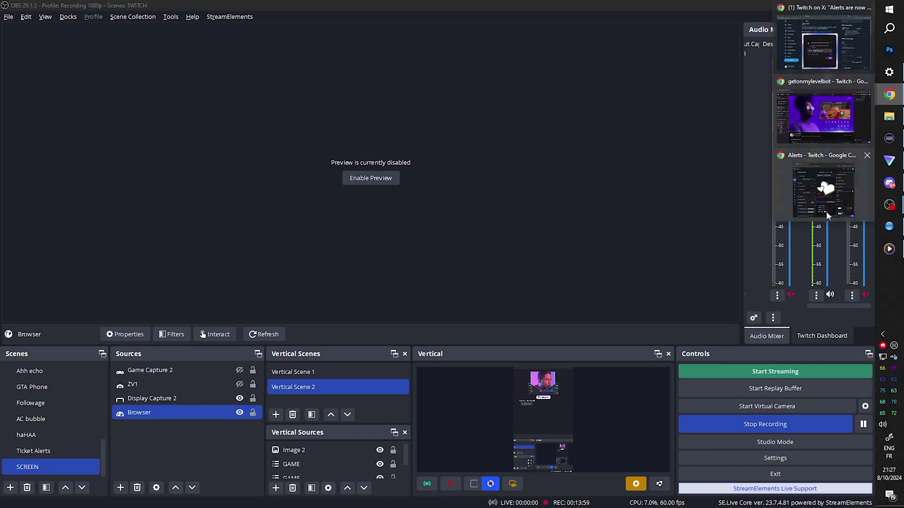
{"action": "left_click", "coordinate": [824, 186]}
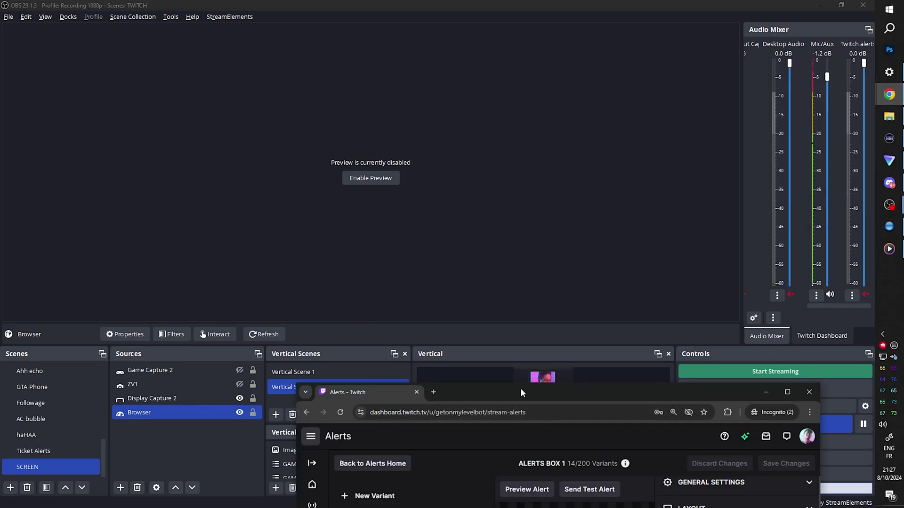
{"action": "left_click_drag", "start_coordinate": [519, 389], "coordinate": [544, 1]}
{"action": "left_click", "coordinate": [859, 184]}
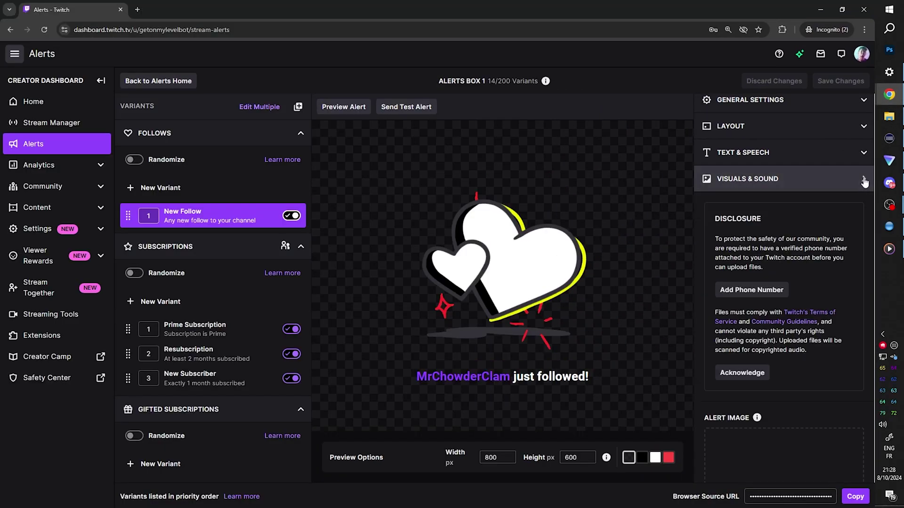
{"action": "scroll", "coordinate": [856, 221], "scroll_direction": "down", "scroll_amount": 8}
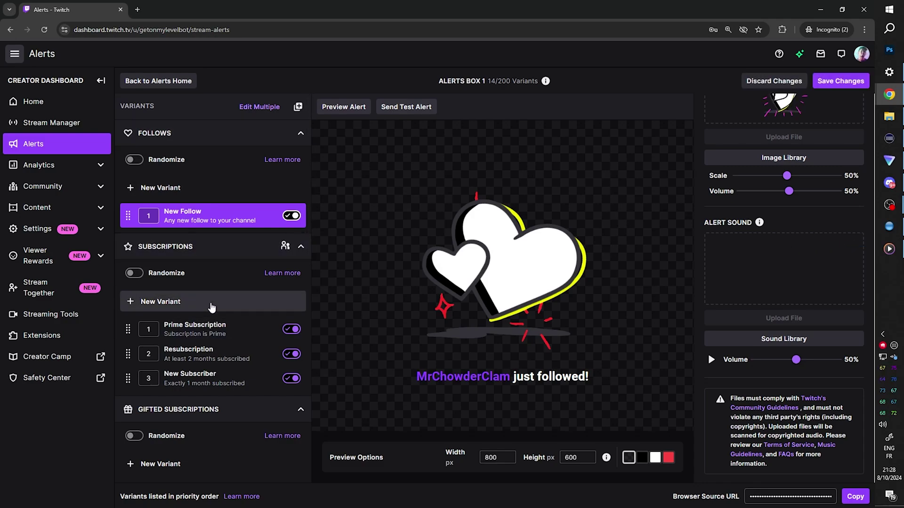
{"action": "key", "text": "ctrl+s"}
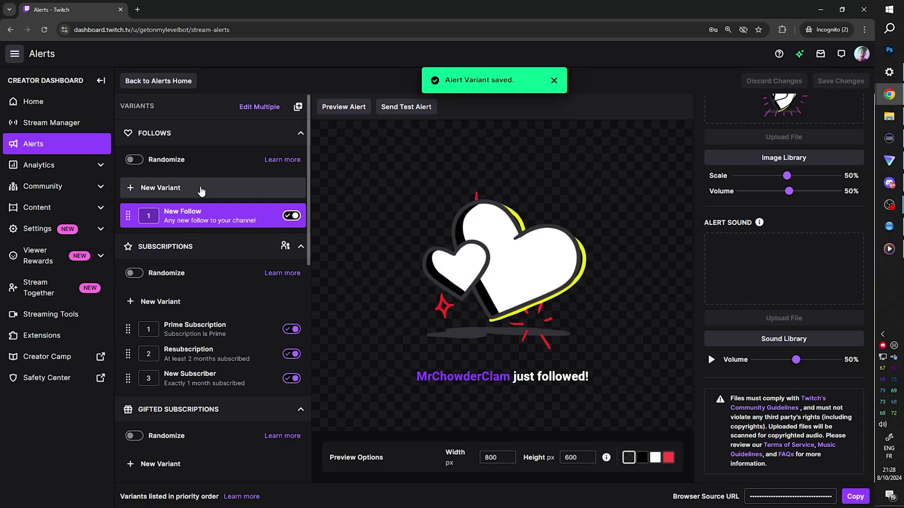
{"action": "left_click", "coordinate": [217, 329]}
Step: Let OBS control the Browser source's audio and mute it in the Audio Mixer
{"action": "mouse_move", "coordinate": [890, 206]}
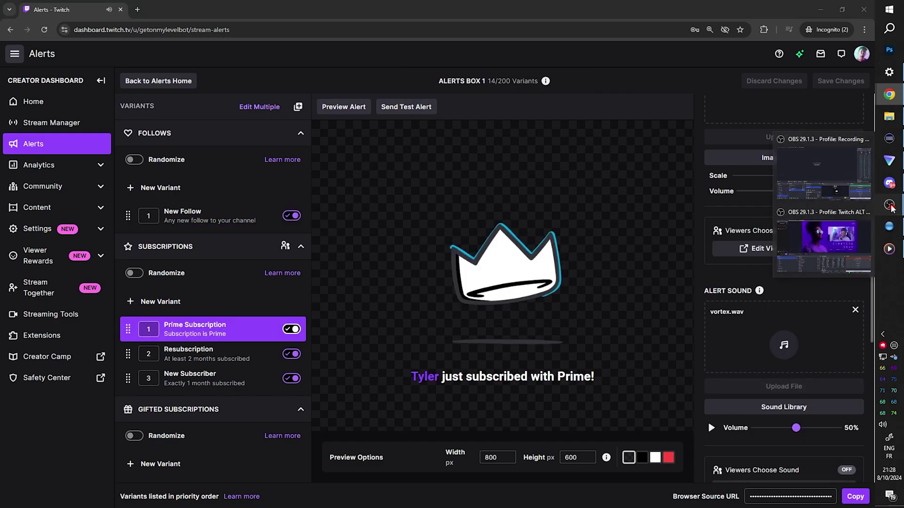
{"action": "left_click", "coordinate": [793, 267]}
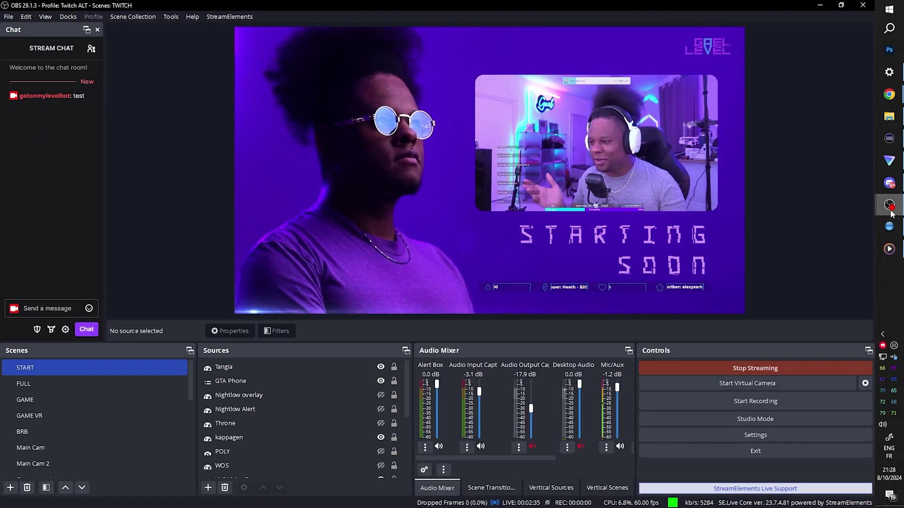
{"action": "mouse_move", "coordinate": [890, 206]}
{"action": "left_click", "coordinate": [796, 177]}
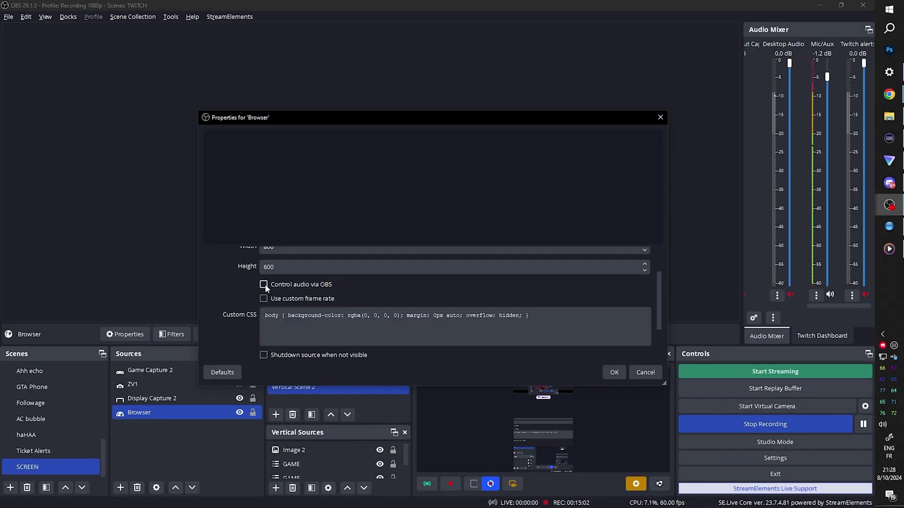
{"action": "left_click", "coordinate": [625, 371]}
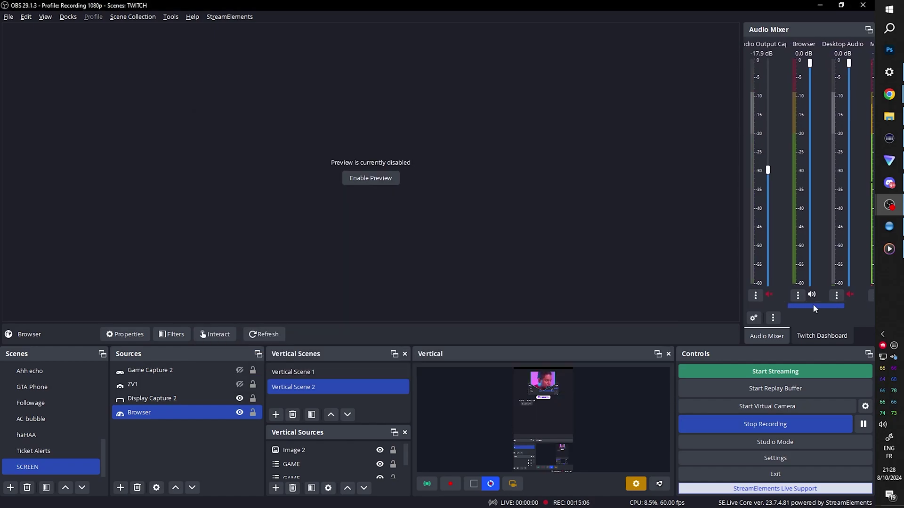
{"action": "left_click_drag", "start_coordinate": [812, 304], "coordinate": [800, 304]}
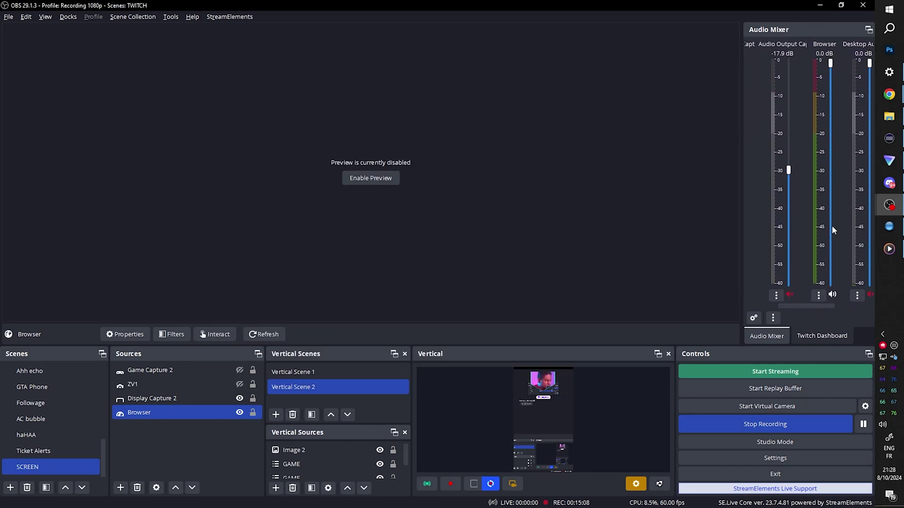
{"action": "left_click", "coordinate": [832, 295]}
Step: Set the New Follow celebration intensity to Light and save the variant
{"action": "mouse_move", "coordinate": [897, 103]}
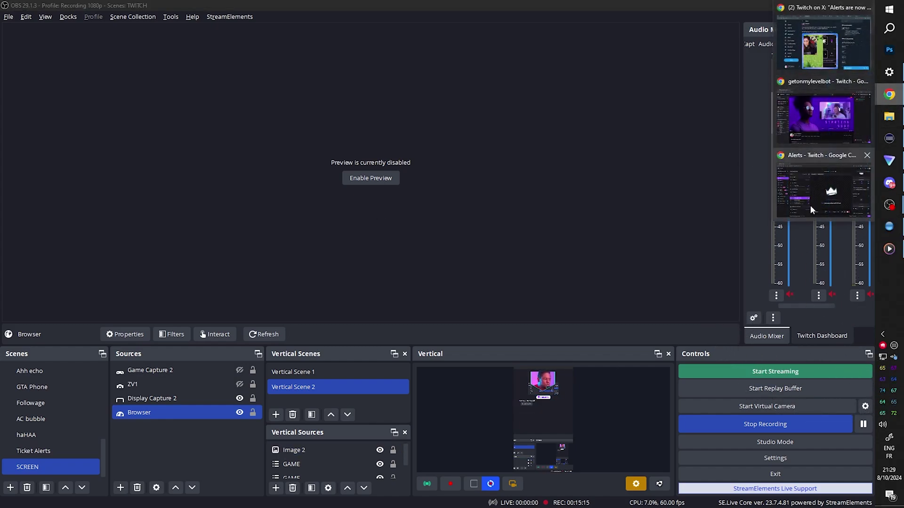
{"action": "left_click", "coordinate": [820, 129]}
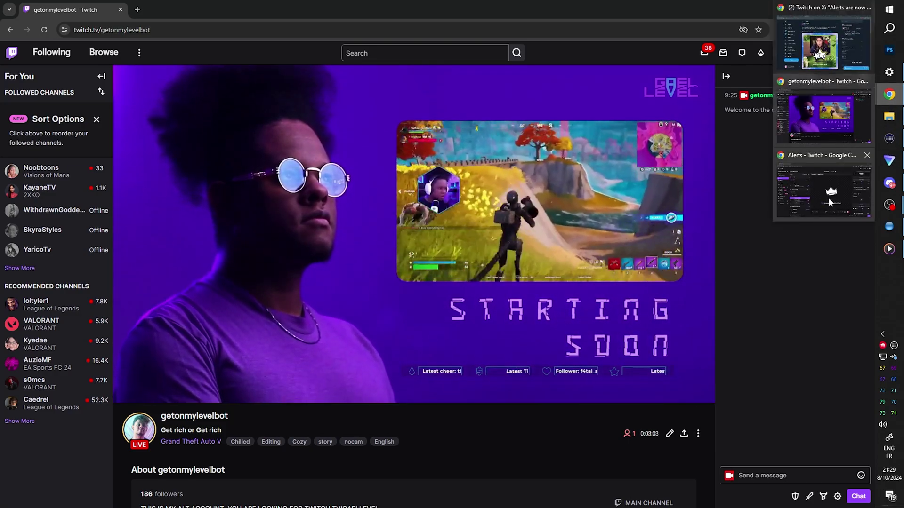
{"action": "left_click", "coordinate": [838, 188]}
{"action": "left_click_drag", "start_coordinate": [659, 18], "coordinate": [726, 407]}
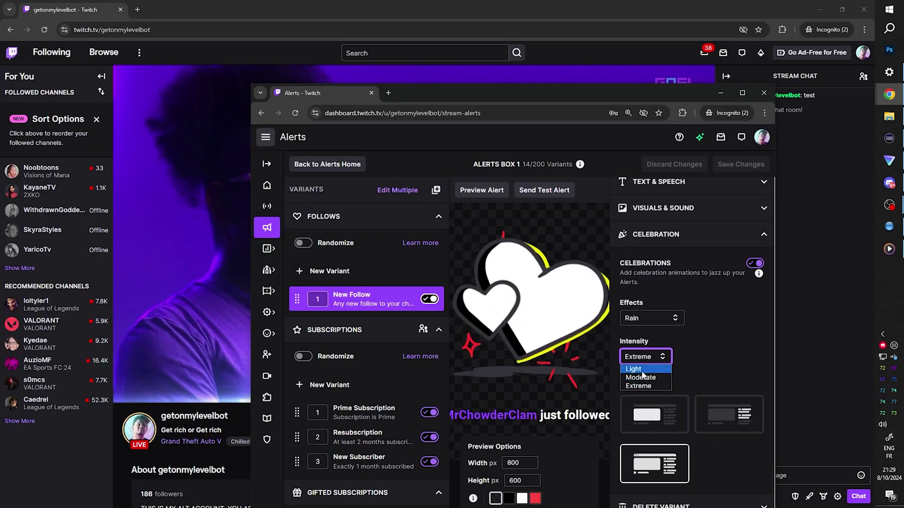
{"action": "left_click", "coordinate": [644, 372]}
{"action": "left_click", "coordinate": [733, 167]}
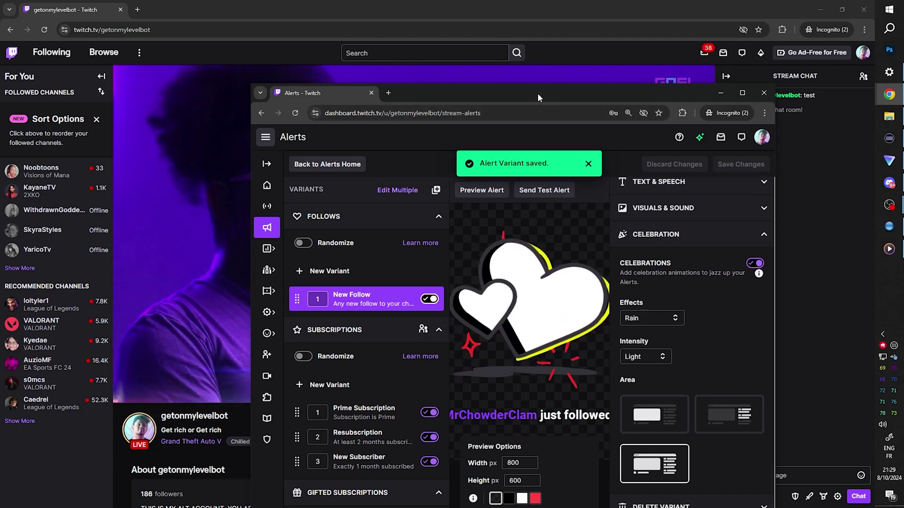
Step: Send a test alert, watch it rain over the live channel page, then save again
{"action": "left_click_drag", "start_coordinate": [537, 93], "coordinate": [535, 364]}
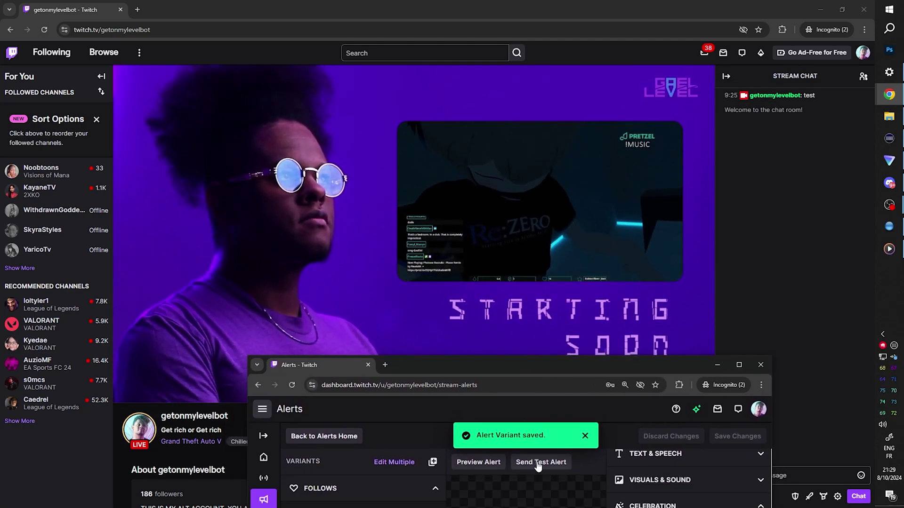
{"action": "left_click", "coordinate": [536, 463]}
{"action": "left_click", "coordinate": [780, 226]}
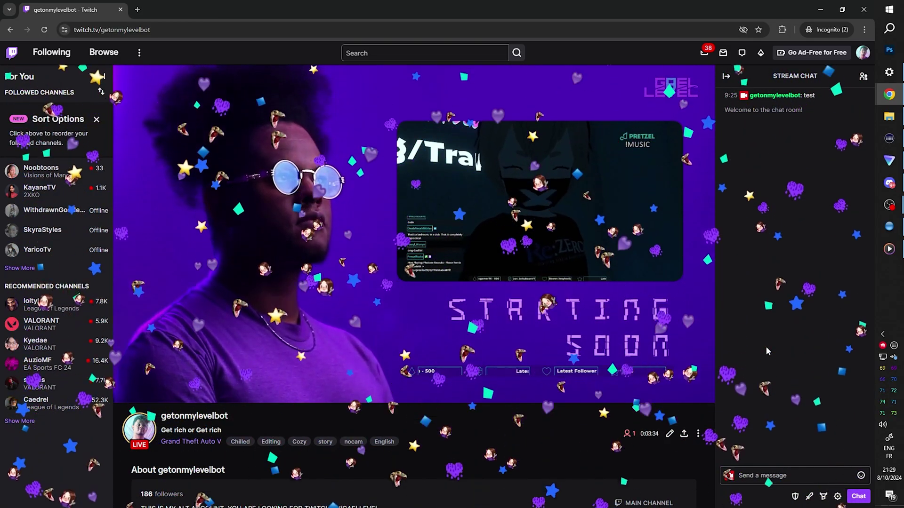
{"action": "key", "text": "alt+Tab"}
{"action": "left_click", "coordinate": [840, 296]}
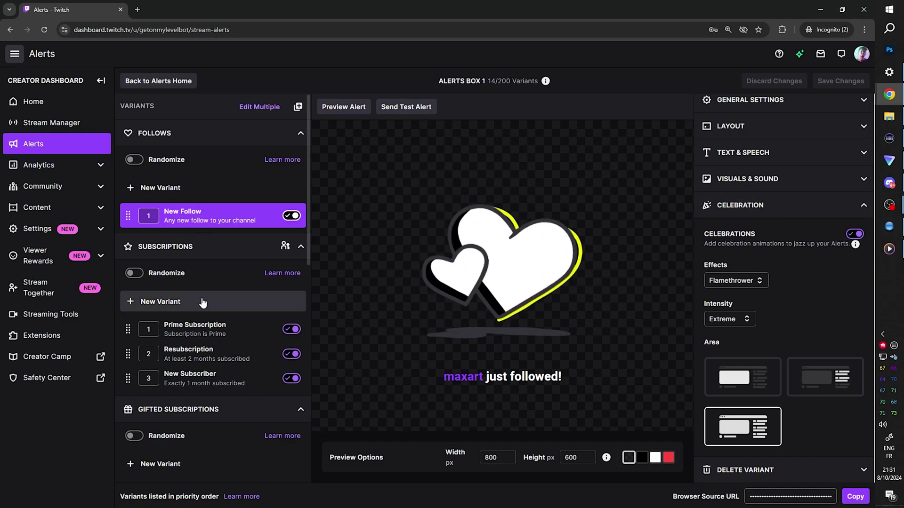
Step: Switch on celebrations for the Prime Subscription alert, then open the Community Gifts variant
{"action": "left_click", "coordinate": [210, 329]}
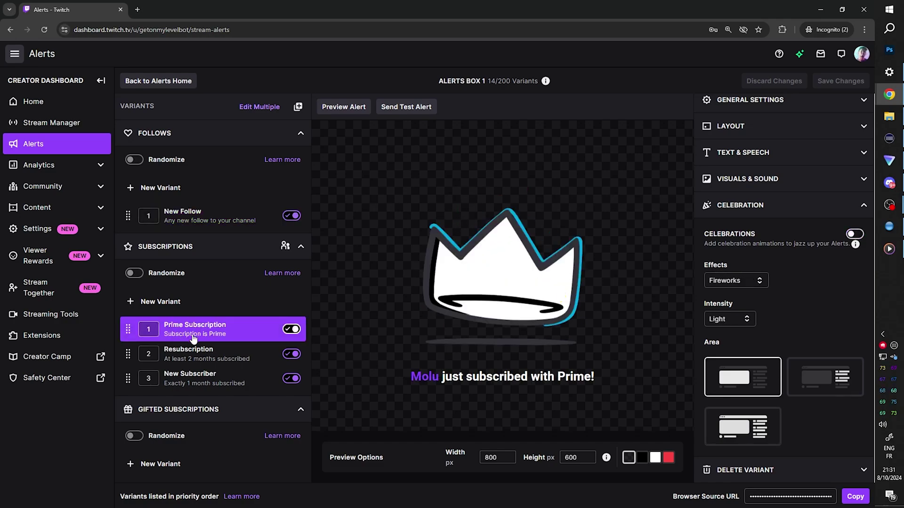
{"action": "left_click", "coordinate": [854, 234]}
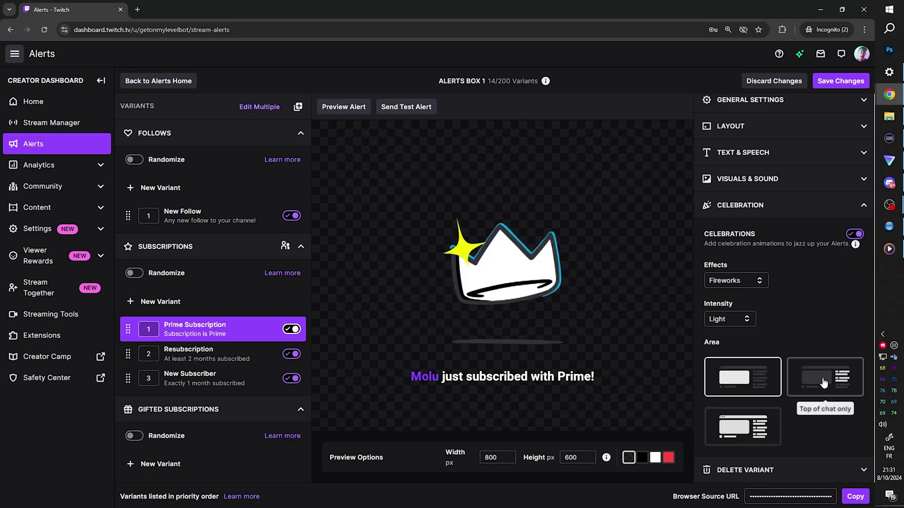
{"action": "scroll", "coordinate": [224, 269], "scroll_direction": "down", "scroll_amount": 5}
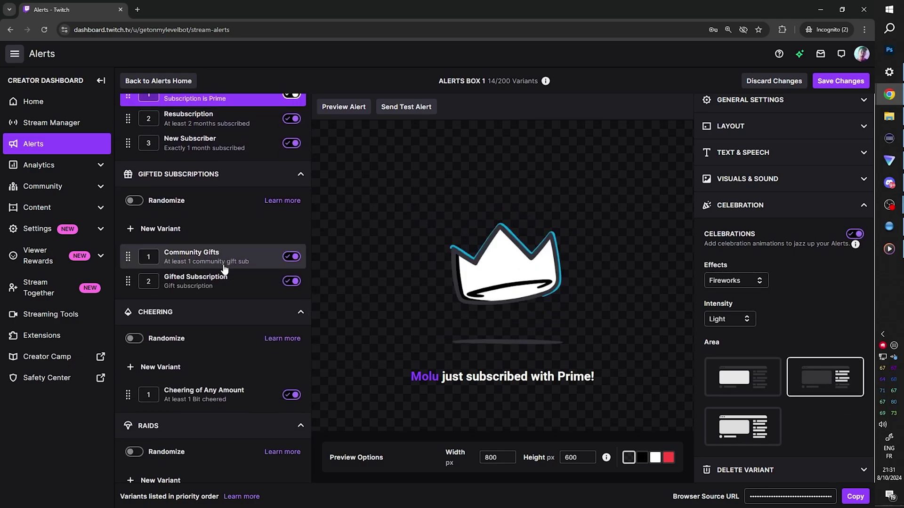
{"action": "left_click", "coordinate": [224, 268]}
{"action": "scroll", "coordinate": [222, 283], "scroll_direction": "down", "scroll_amount": 3}
{"action": "scroll", "coordinate": [221, 278], "scroll_direction": "down", "scroll_amount": 2}
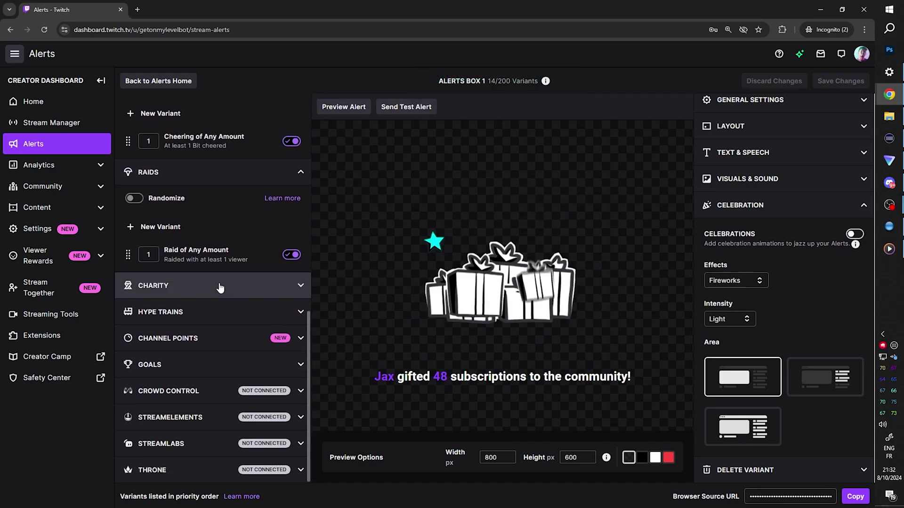
{"action": "scroll", "coordinate": [211, 347], "scroll_direction": "up", "scroll_amount": 10}
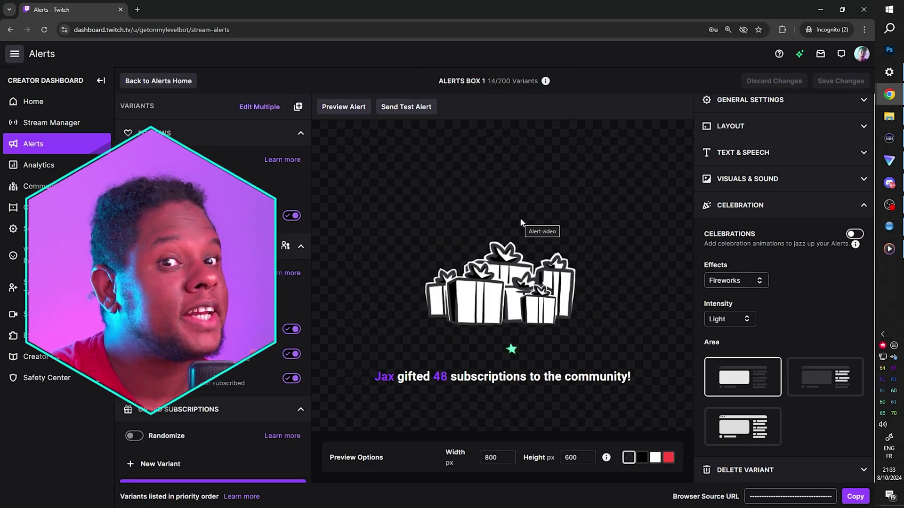